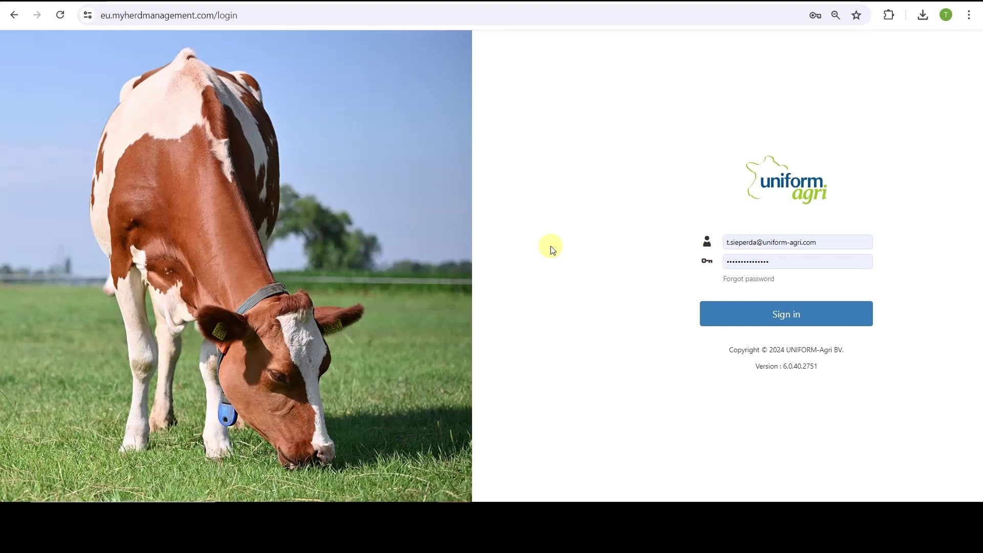
Sign in with the pre-filled credentials to reach the seven-farm MFS Dashboard.
left_click(783, 321)
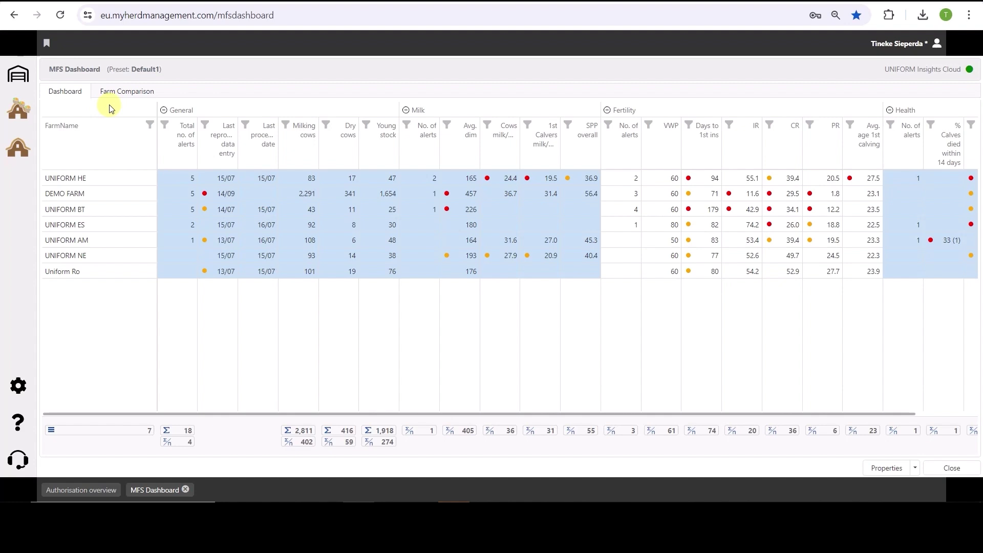
Add UNIFORM AM and UNIFORM BT to the India South comparison group, then open the comparison Properties.
left_click(121, 97)
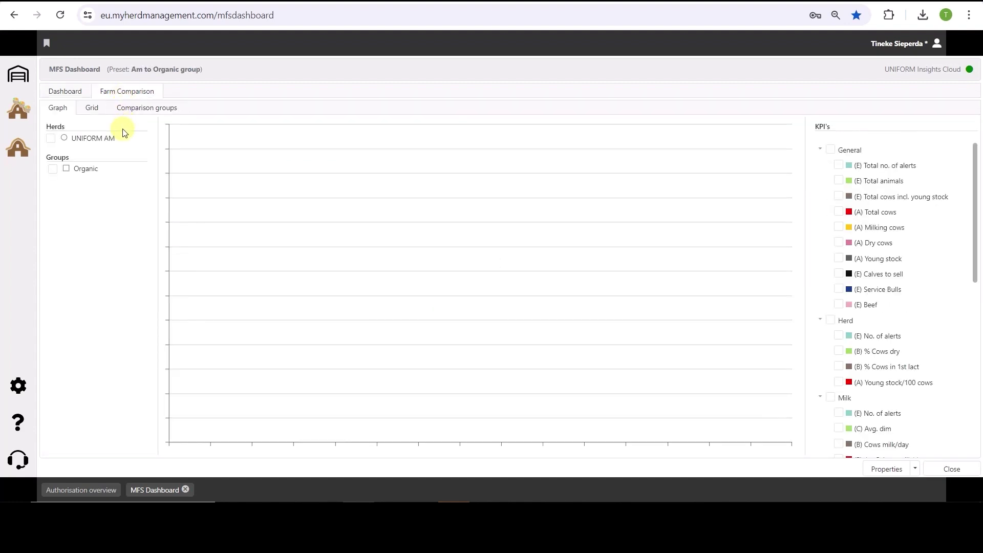
left_click(144, 113)
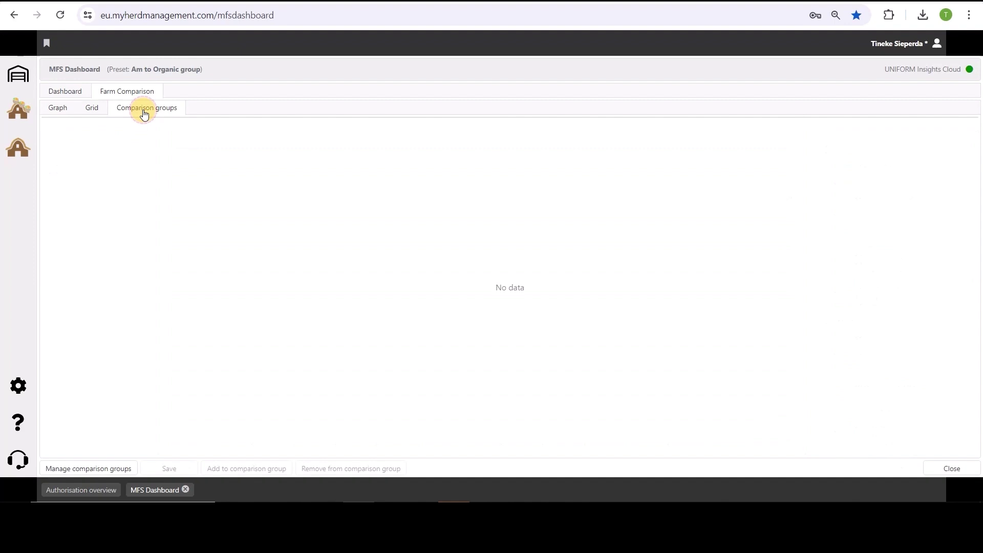
left_click(315, 197)
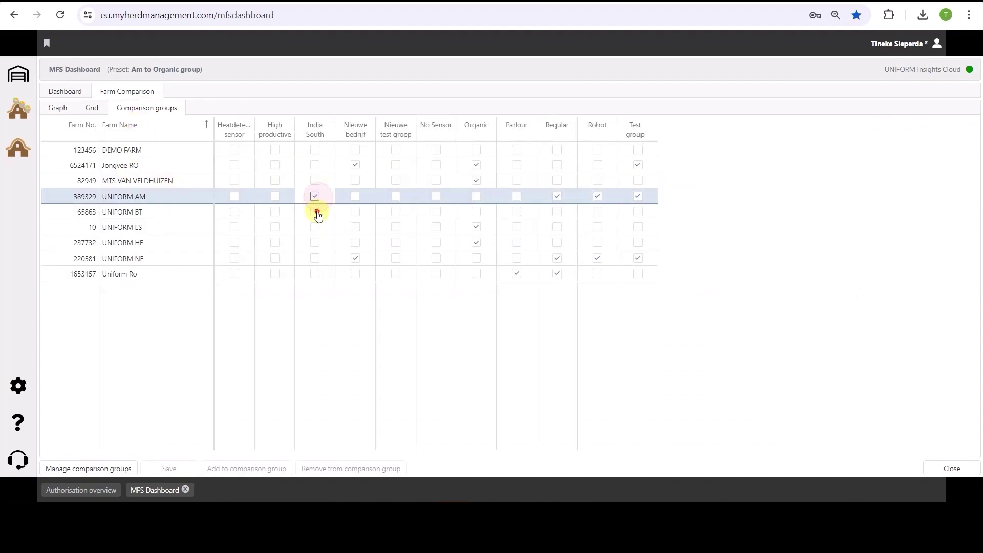
left_click(316, 212)
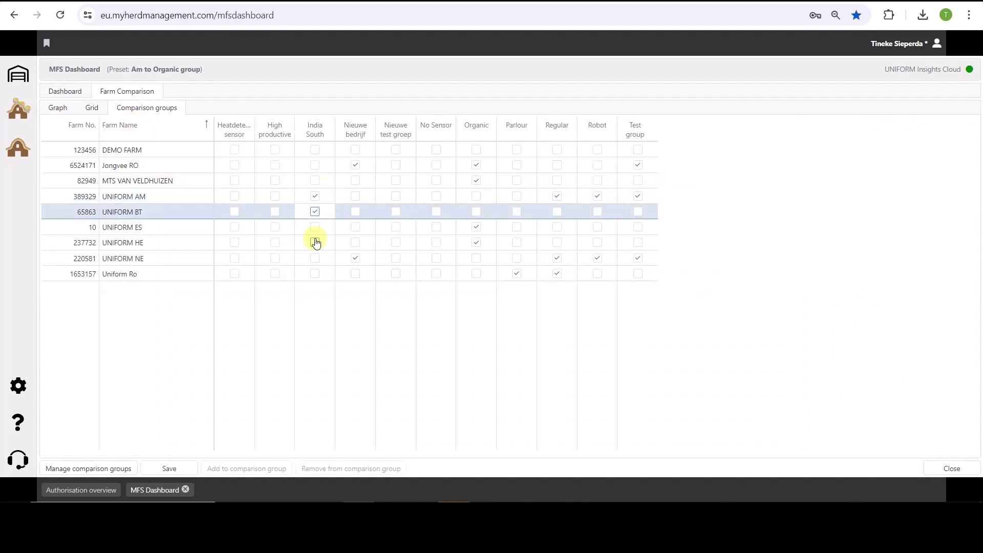
left_click(58, 108)
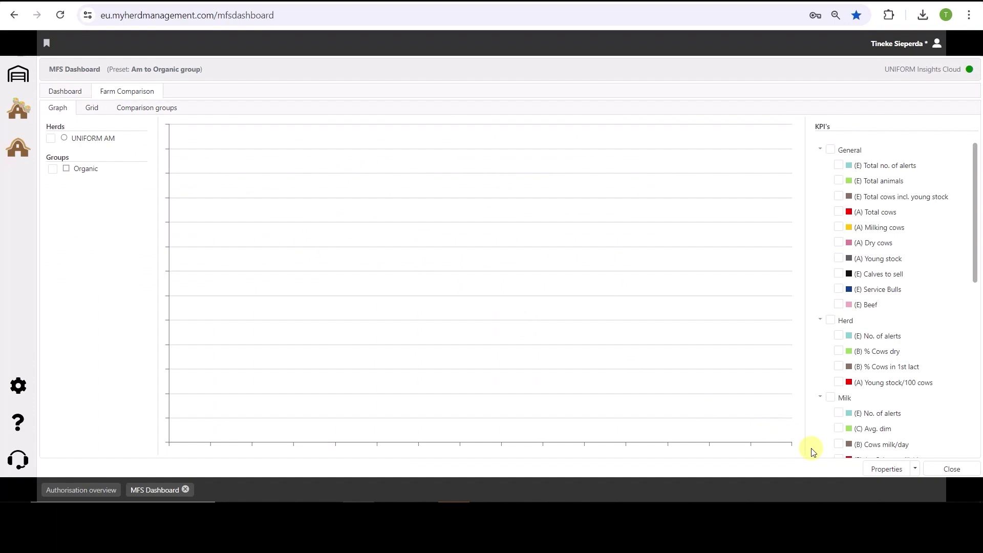
left_click(879, 472)
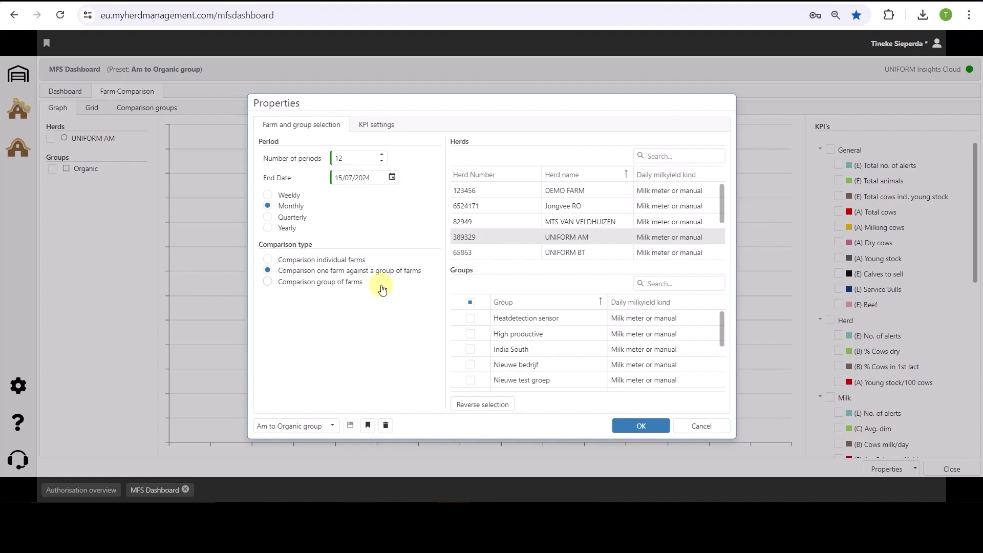
Compare UNIFORM AM against the Organic group on the (B) PR KPI, shown as a monthly grid.
left_click(702, 427)
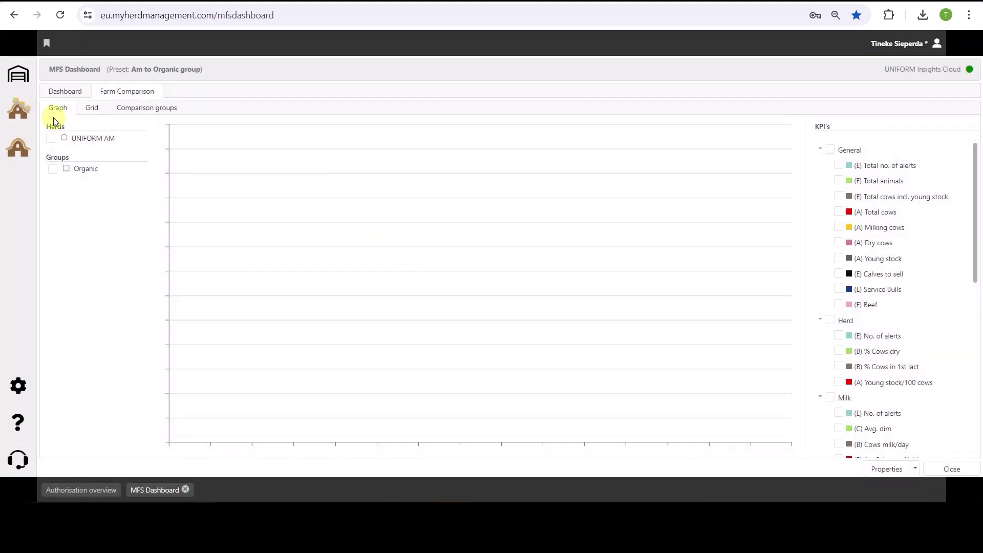
left_click(50, 139)
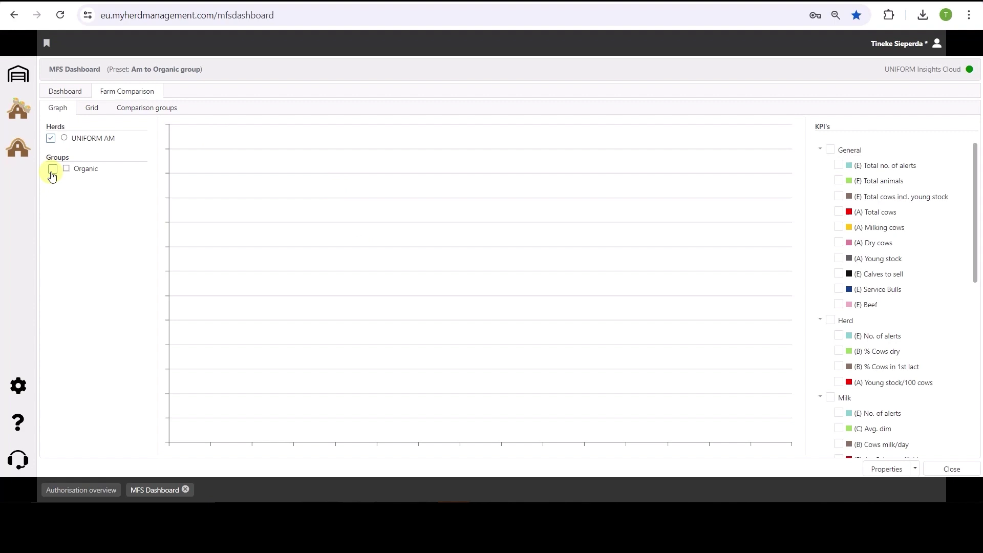
left_click(51, 171)
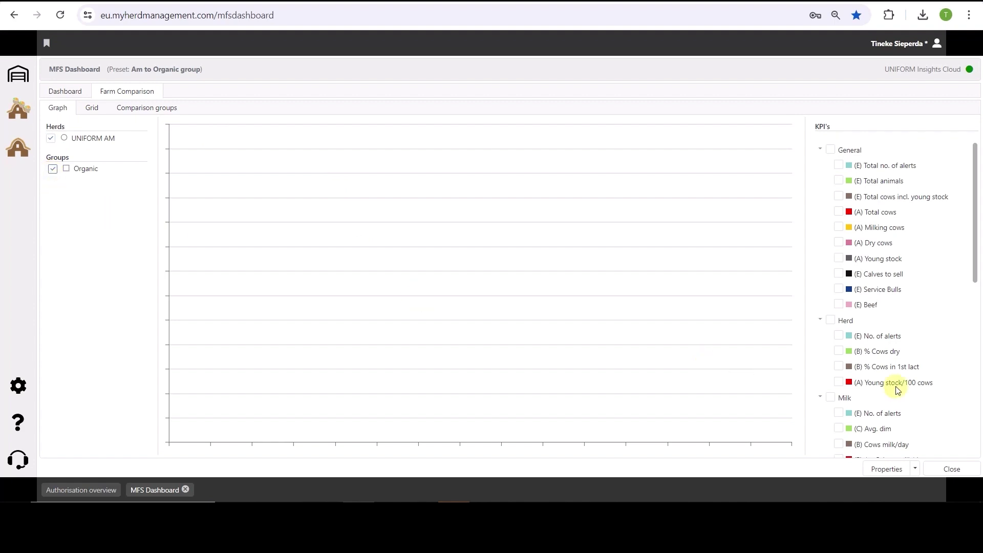
scroll(907, 375, "down", 6)
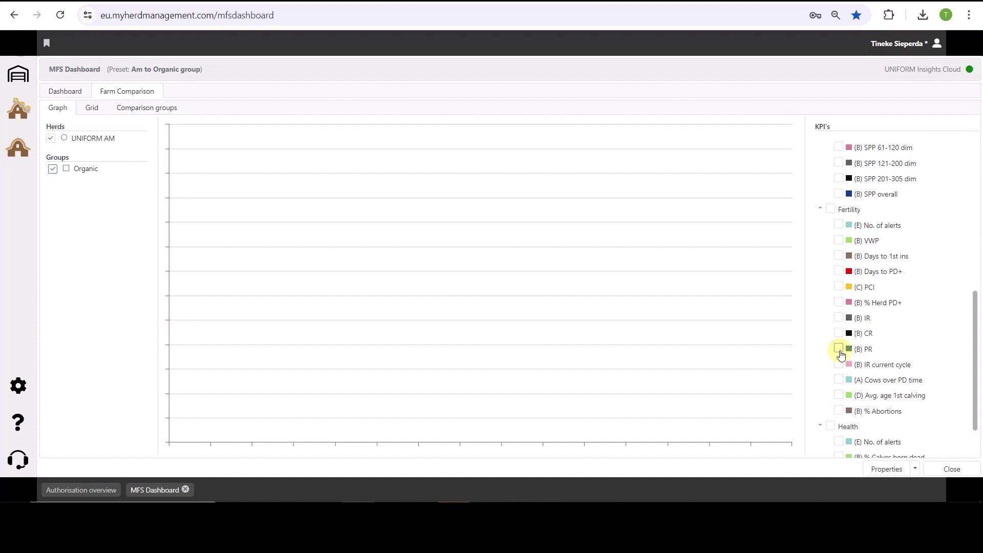
left_click(839, 350)
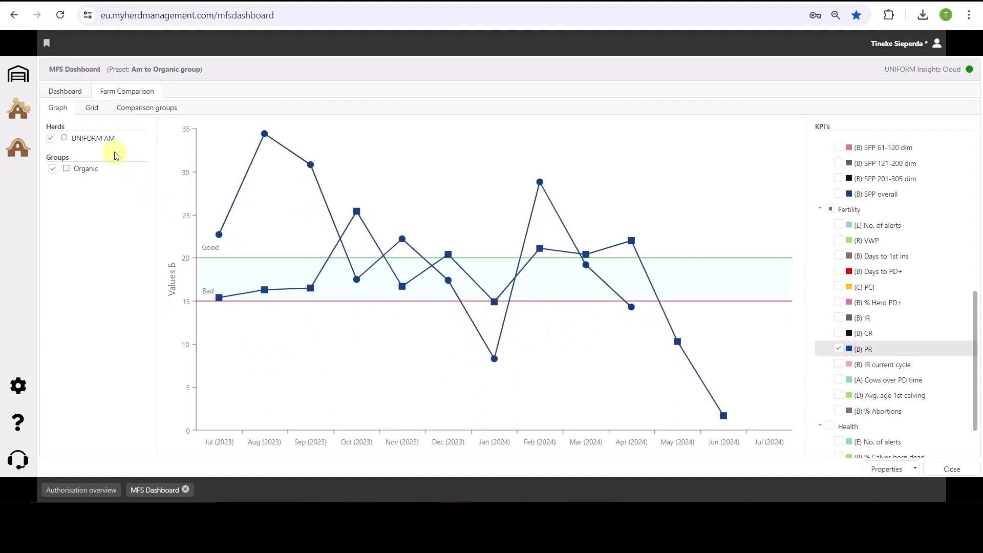
left_click(92, 108)
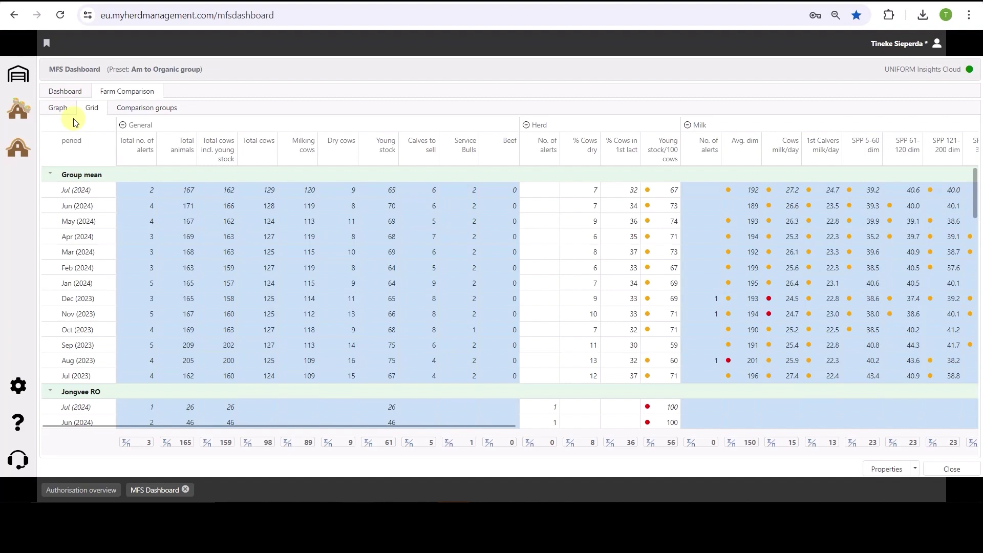
Open UNIFORM AM's farm dashboard and enlarge its Expected calving interval chart.
left_click(49, 94)
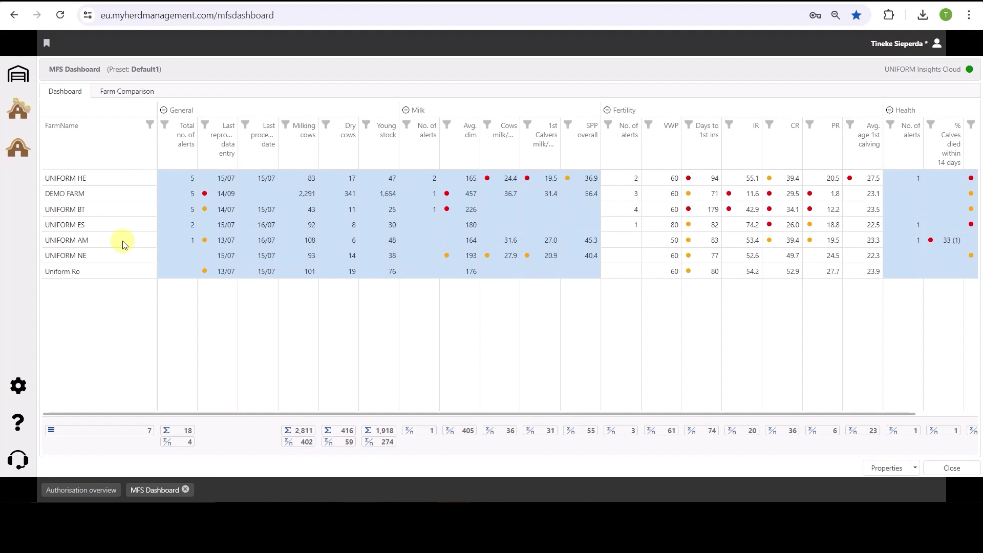
double_click(122, 241)
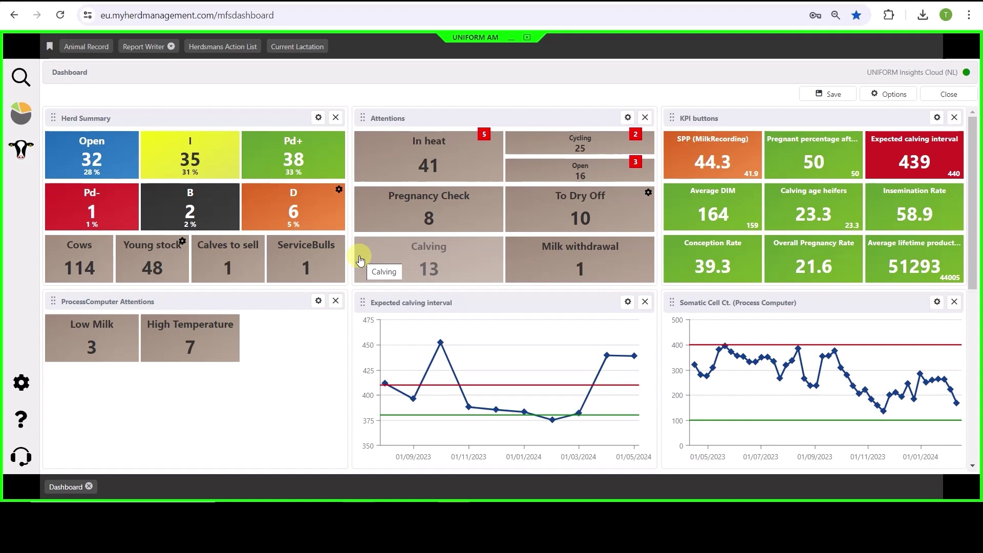
scroll(512, 348, "down", 1)
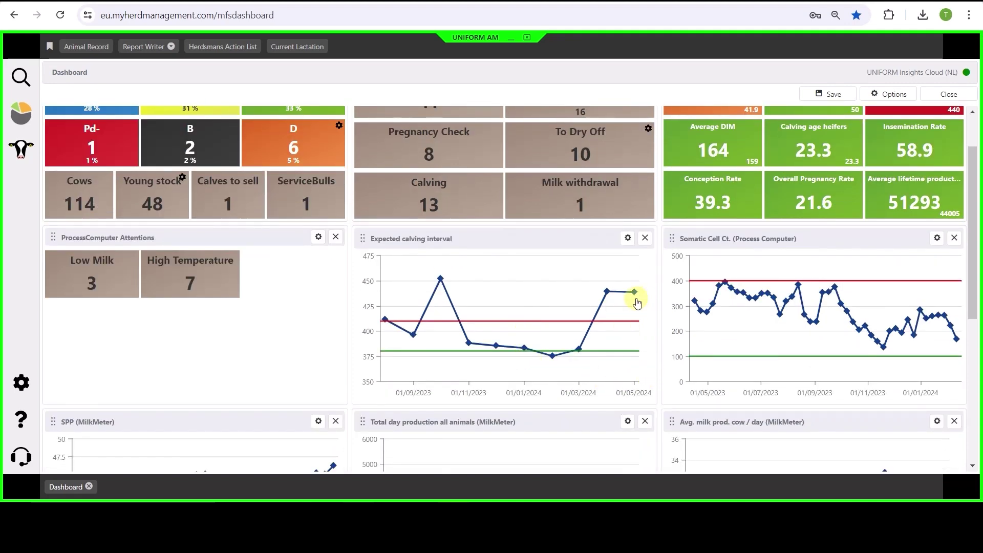
left_click(614, 319)
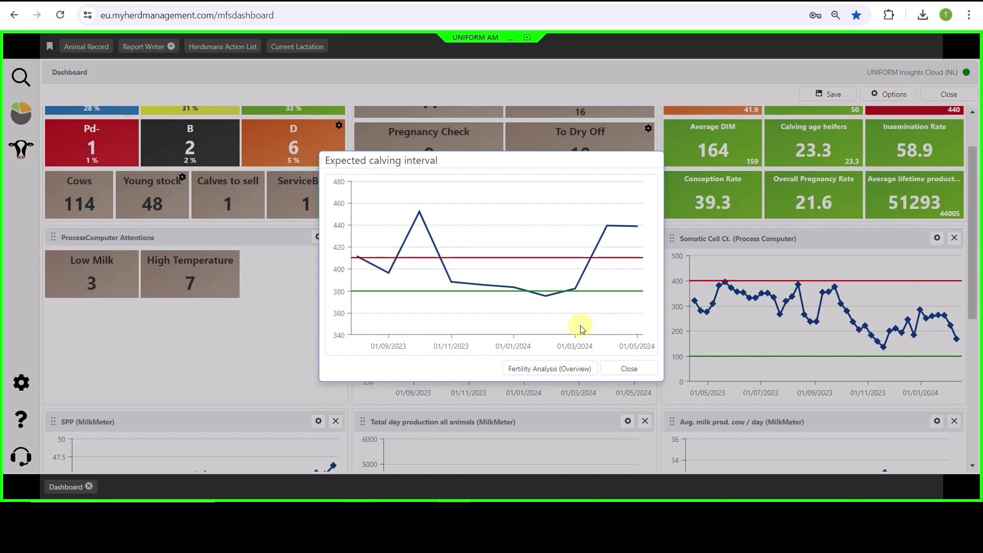
List the 8 animals behind Mar 24's calving interval of 382, sorted by Days descending.
left_click(565, 374)
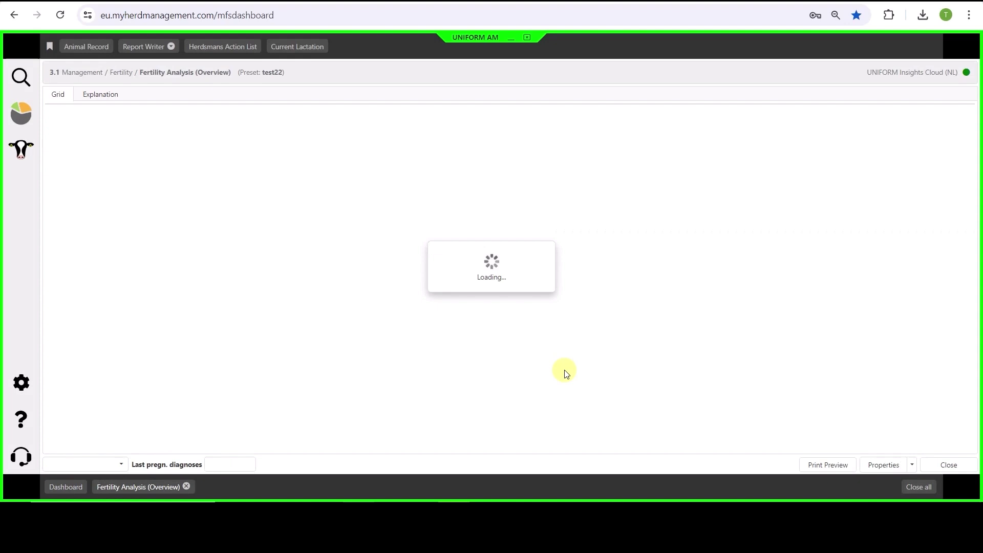
scroll(701, 359, "down", 6)
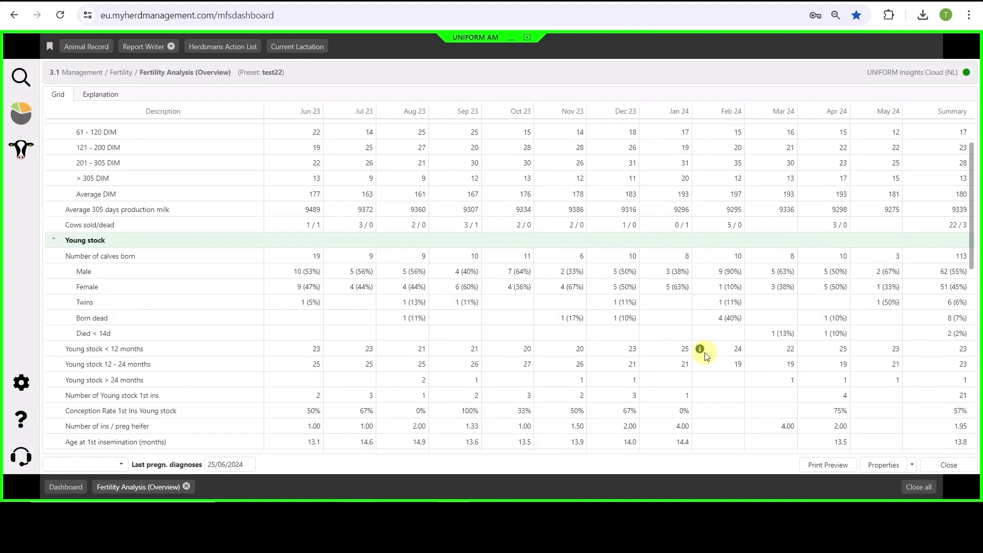
scroll(729, 360, "down", 5)
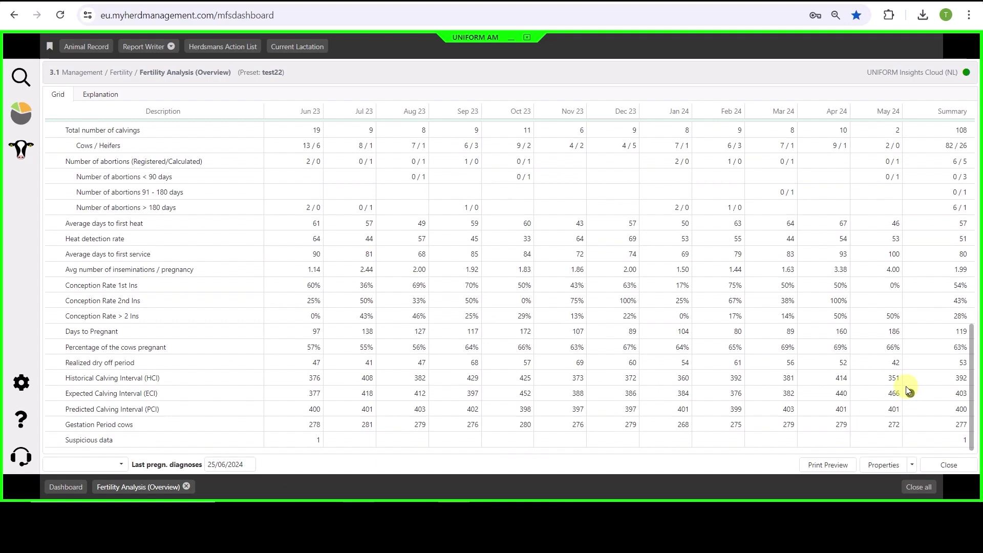
left_click(804, 394)
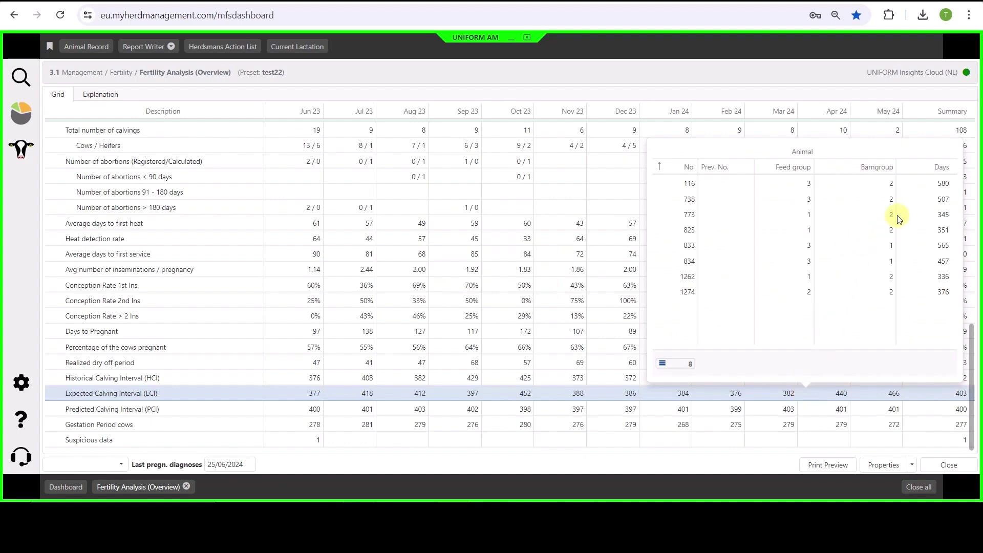
left_click(935, 175)
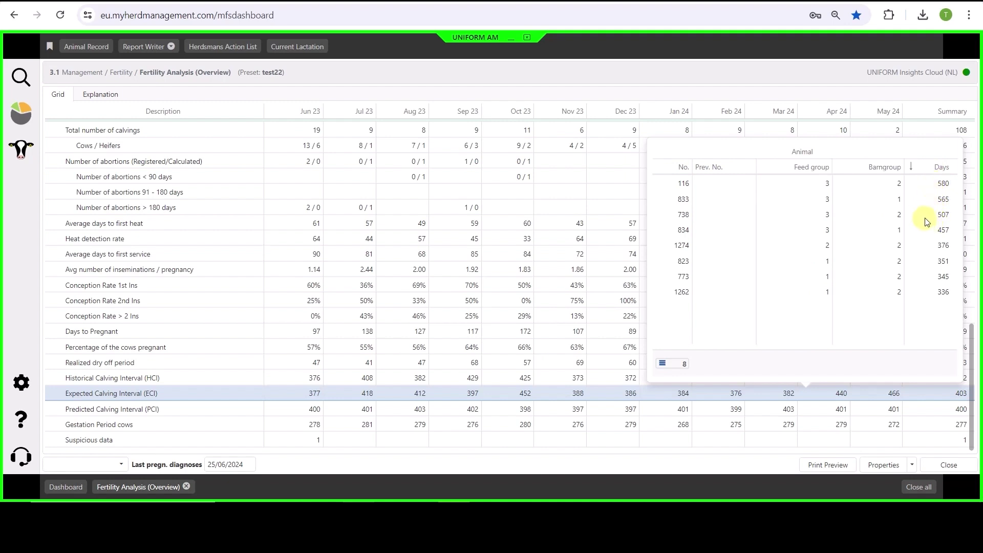
Open cow 116's Animal Record and review its Calendar Timeline of milk and fertility events.
double_click(929, 182)
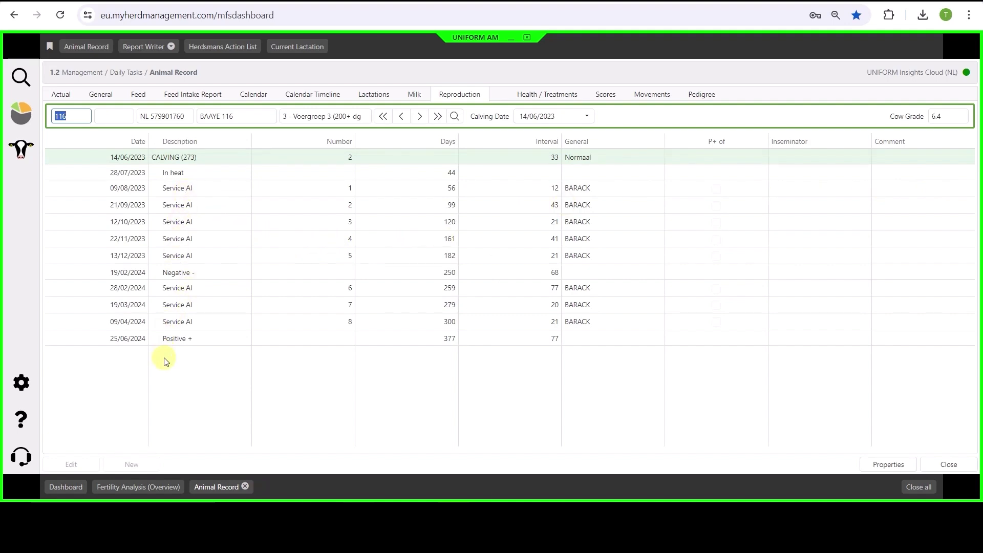
left_click(304, 95)
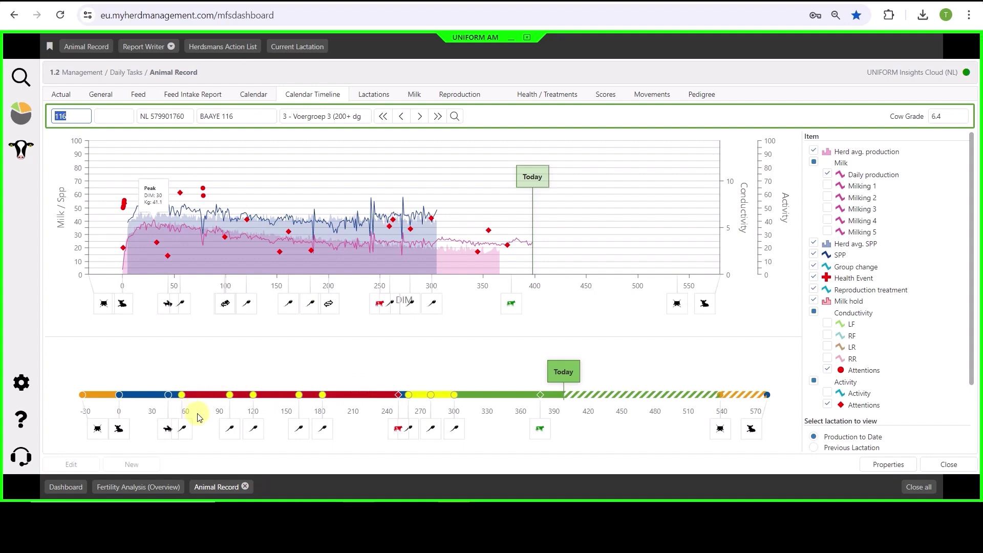
mouse_move(224, 428)
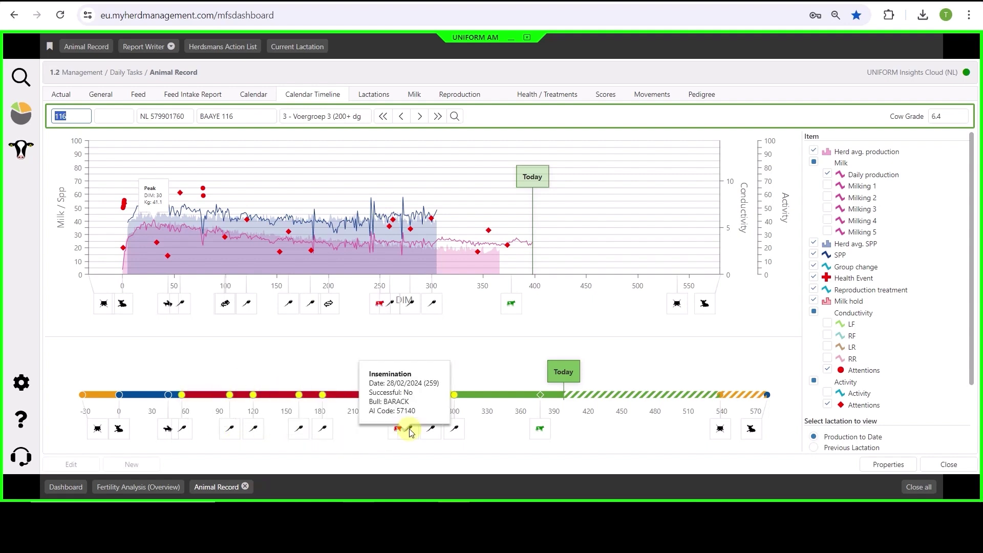
mouse_move(461, 425)
mouse_move(545, 423)
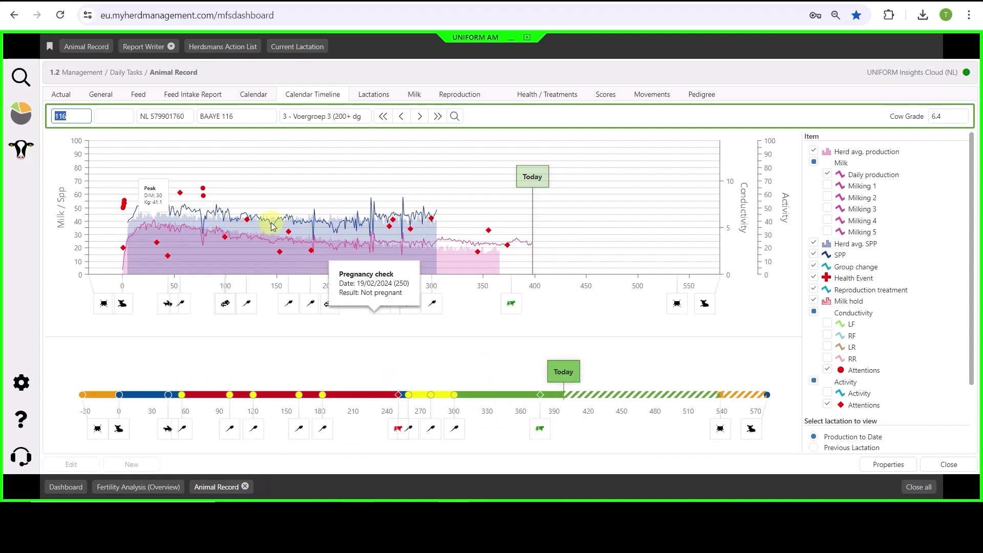
Browse the Milk management reports, then open the Fertility KPI (USA) report.
left_click(20, 149)
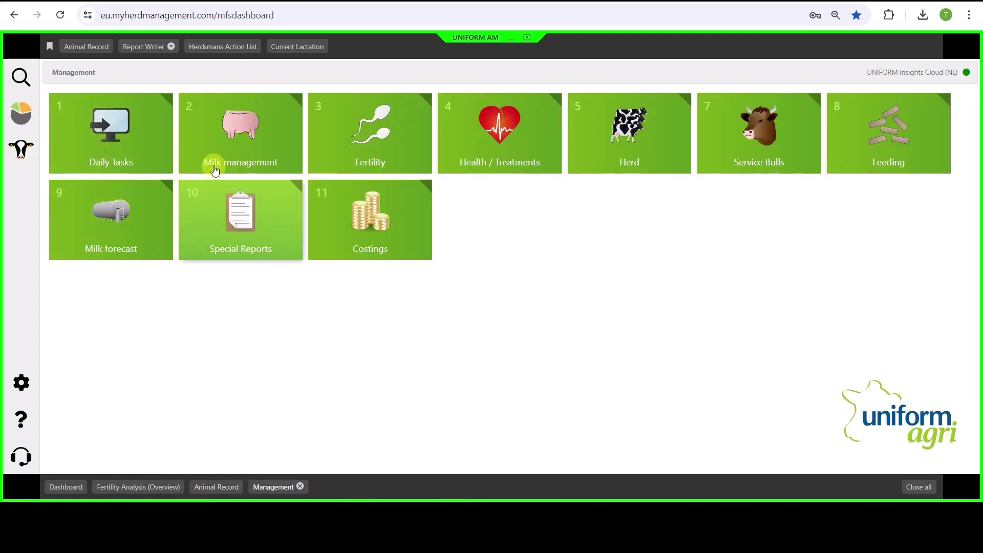
left_click(231, 139)
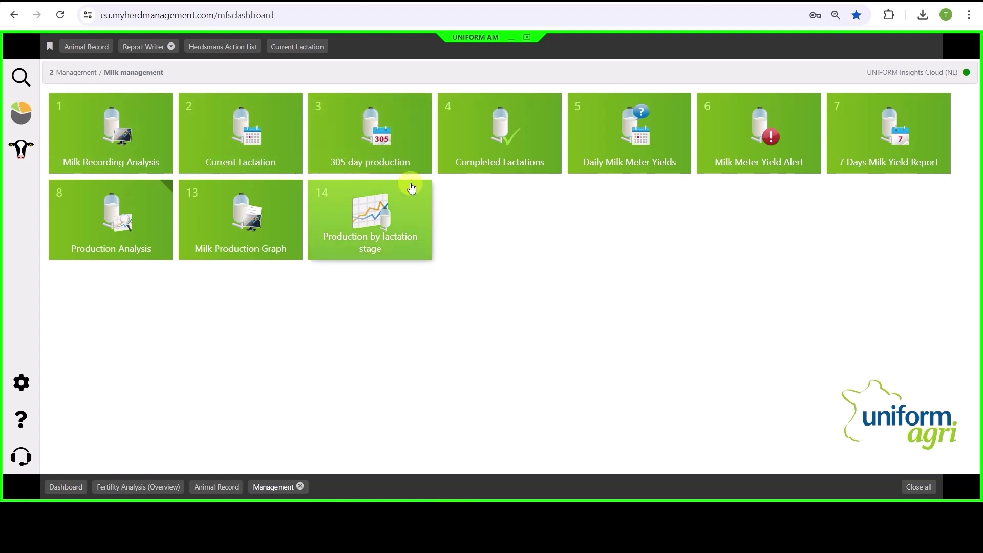
left_click(74, 72)
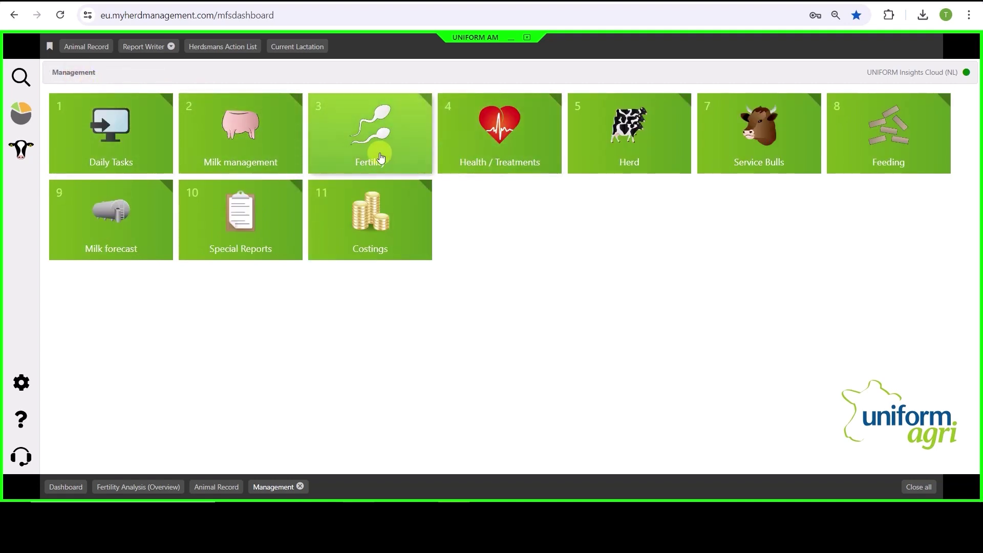
left_click(379, 157)
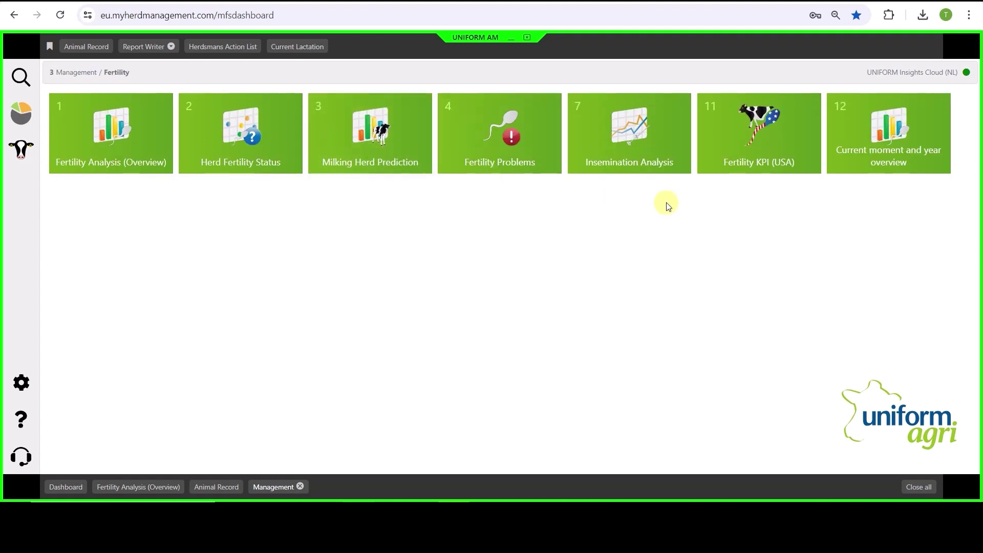
left_click(703, 153)
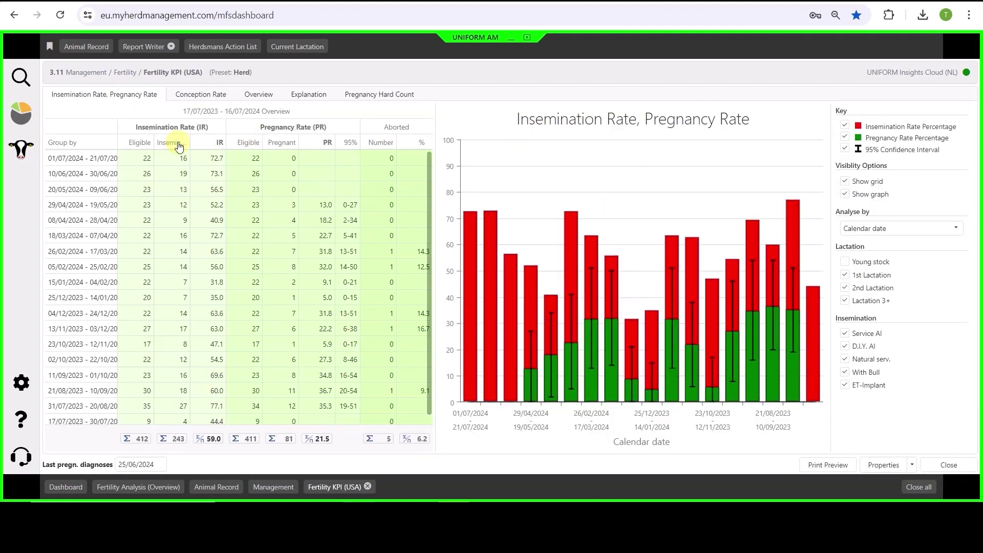
Look over the Health / Treatments reports, then go to the Special Reports module.
left_click(83, 73)
left_click(505, 154)
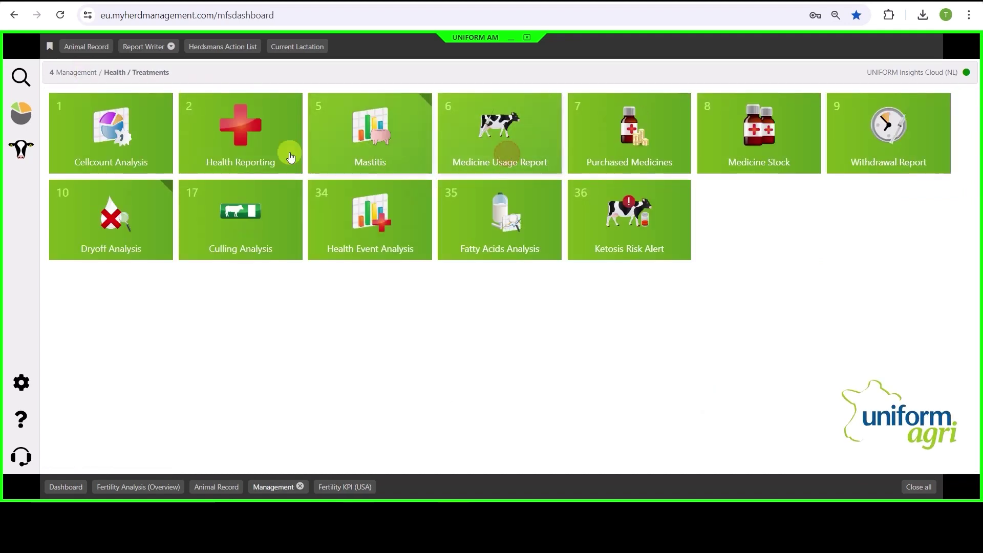
key("BackSpace")
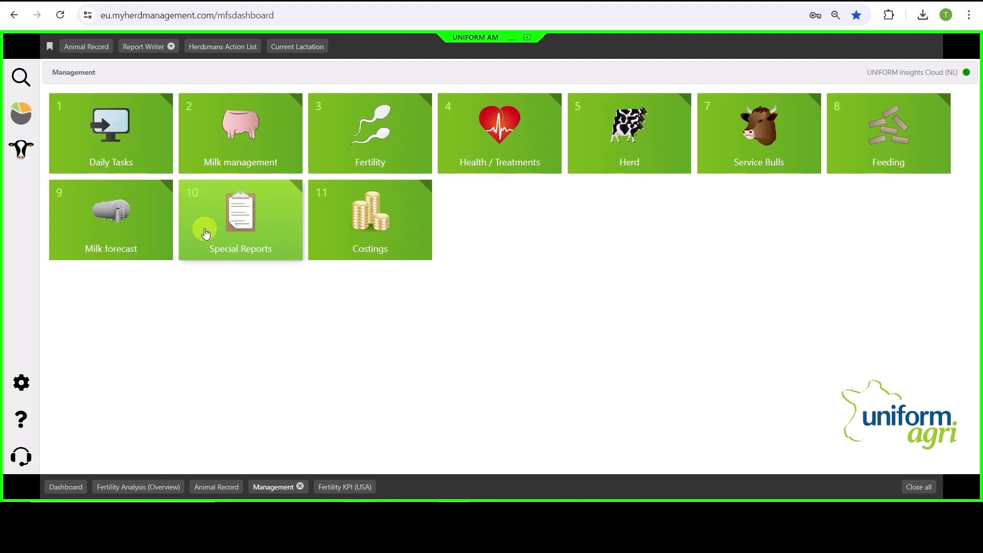
left_click(208, 234)
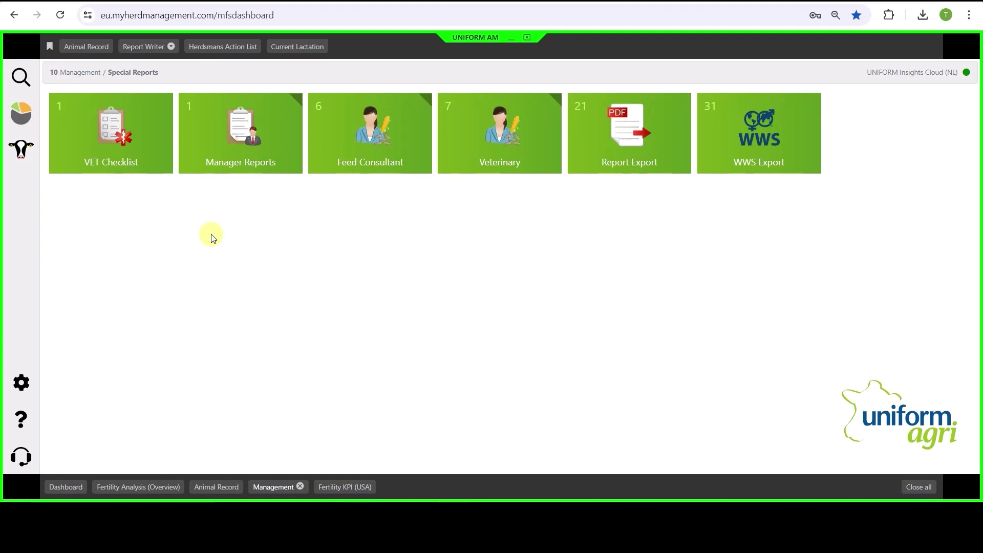
Preview the 5-page Report Export PDF for 17/07/2023–16/07/2024 down to its Content page.
left_click(613, 152)
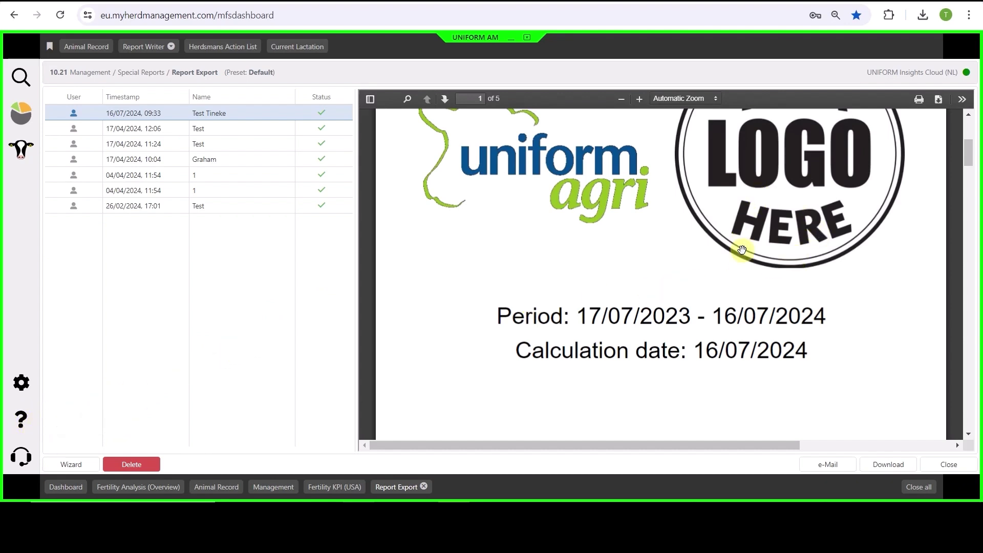
scroll(742, 250, "up", 3)
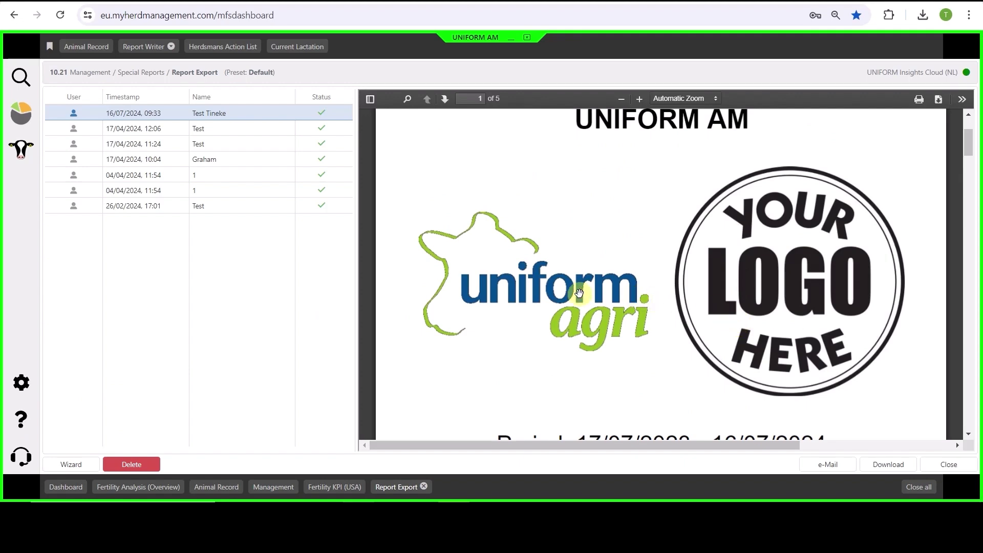
scroll(579, 294, "down", 2)
scroll(579, 294, "down", 6)
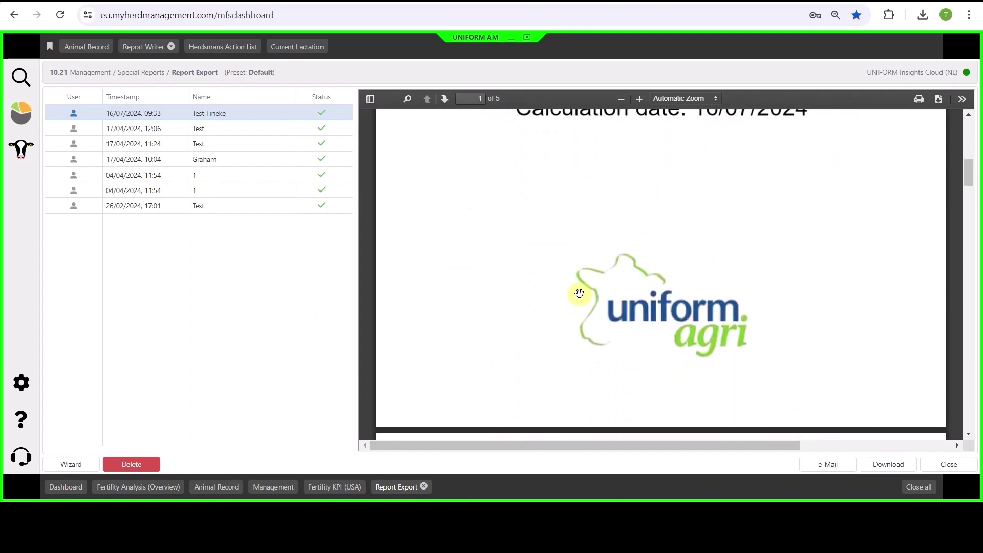
scroll(579, 293, "down", 1)
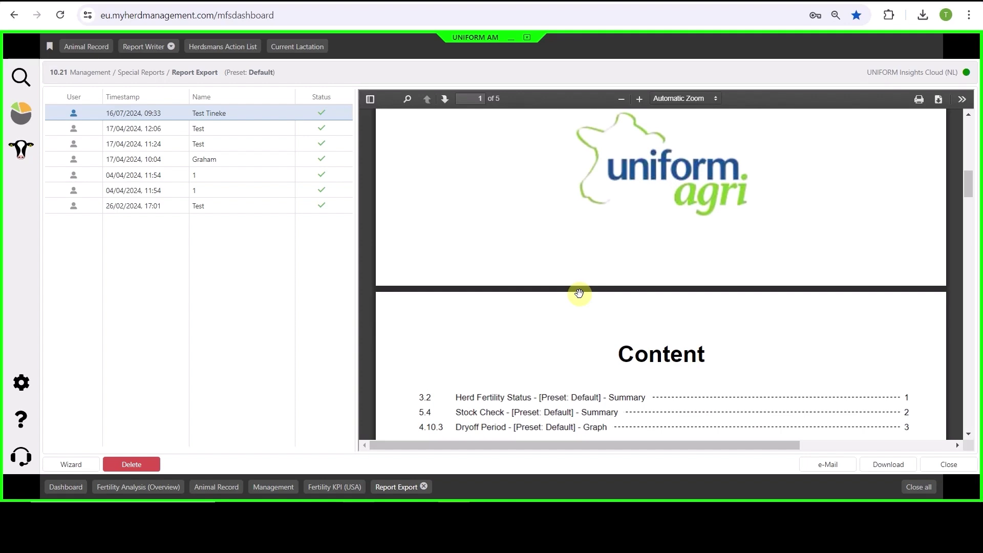
scroll(579, 294, "down", 1)
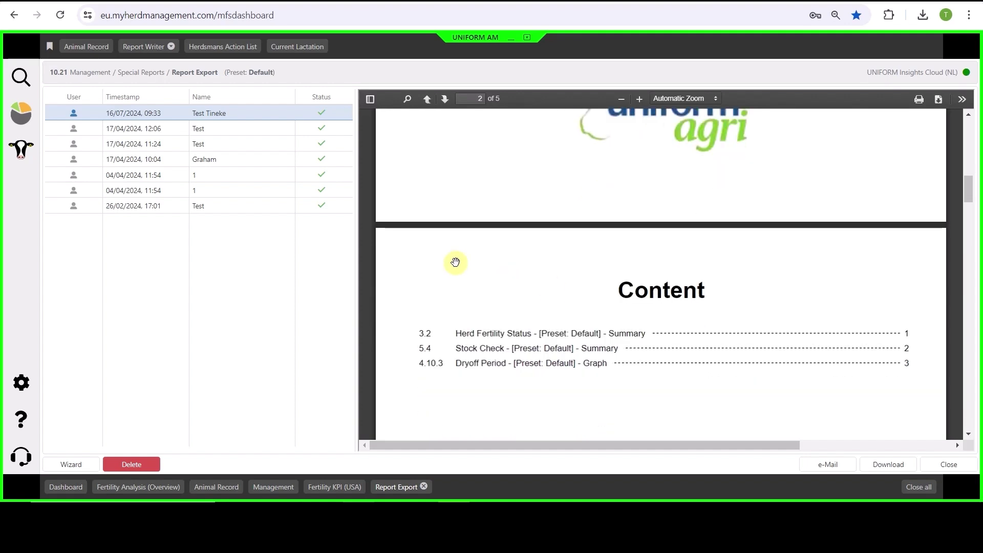
left_click(509, 39)
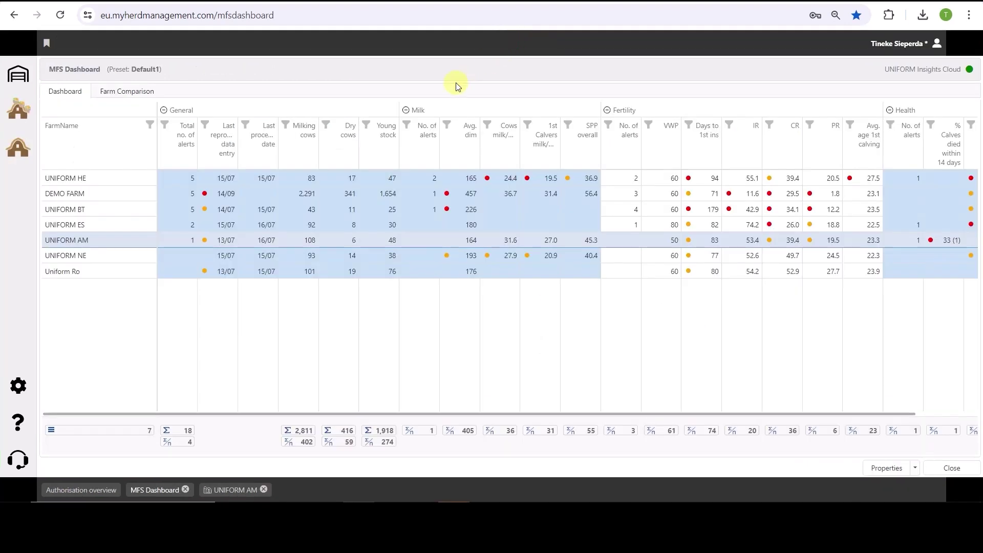